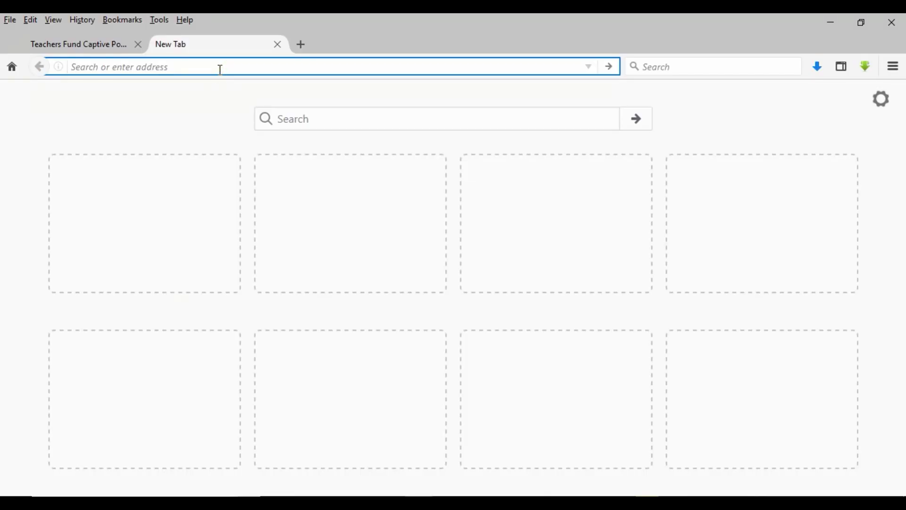
pyautogui.write('teachers')
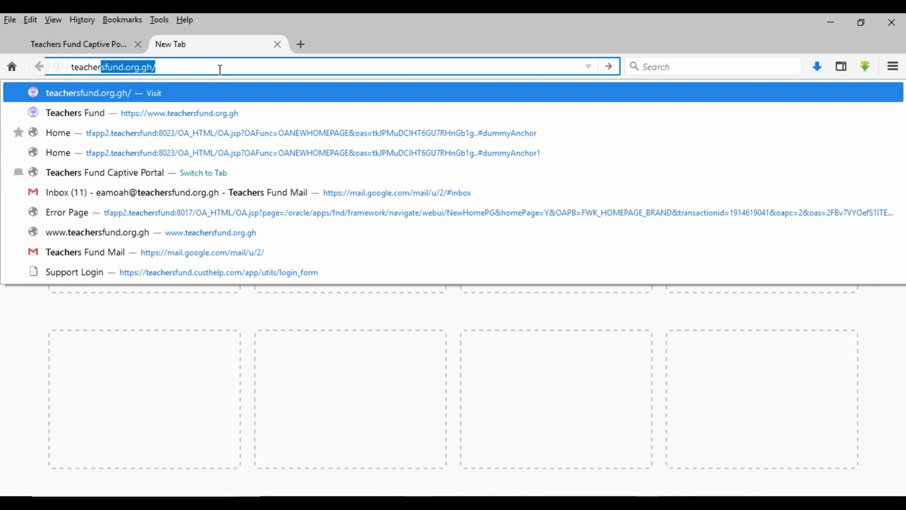
pyautogui.write('fund')
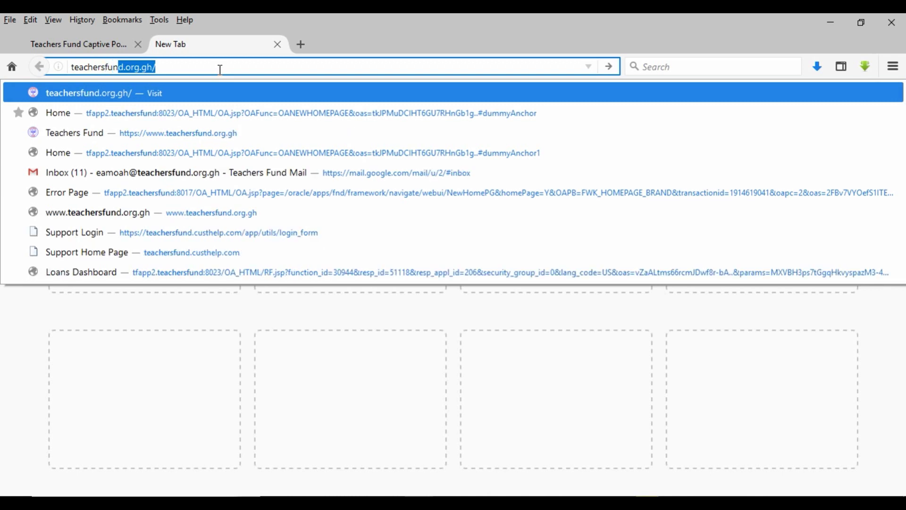
pyautogui.write('.or')
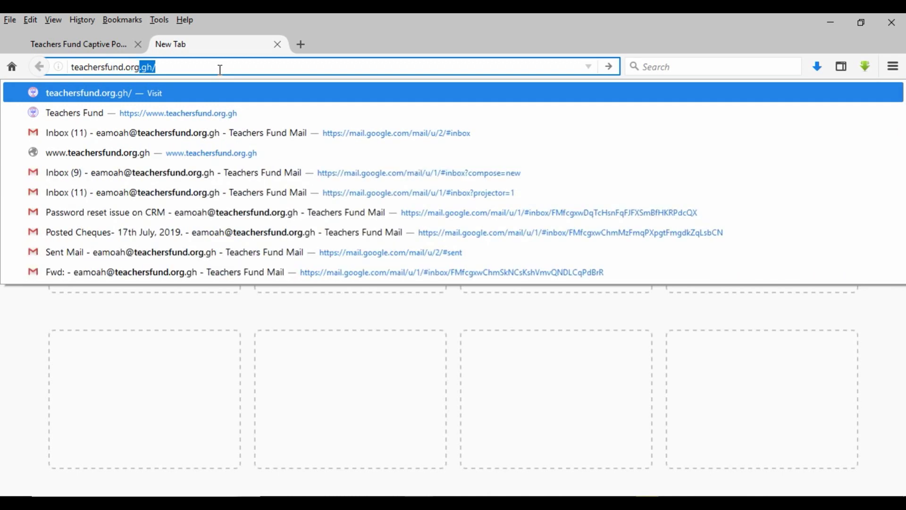
pyautogui.write('g')
# Step: Load teachersfund.org.gh, enter the Members' Portal and reach the Login or Register page
pyautogui.press('Return')
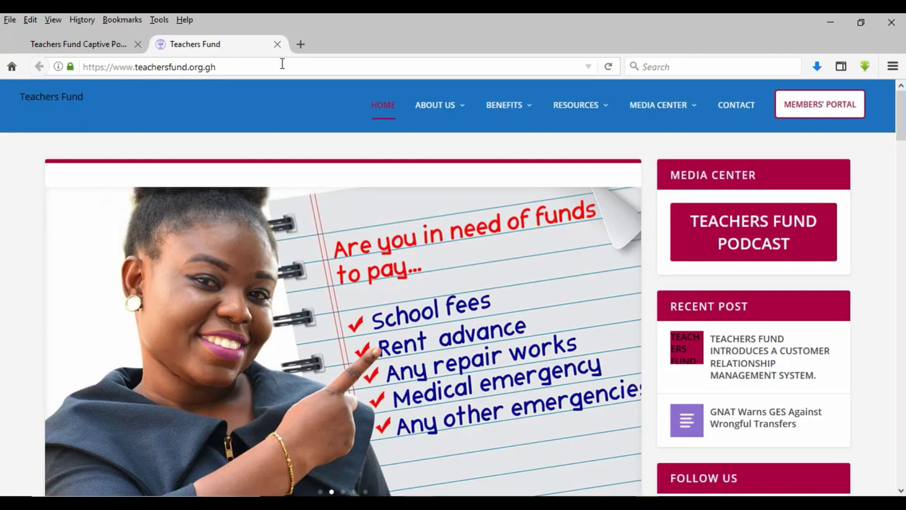
pyautogui.click(813, 107)
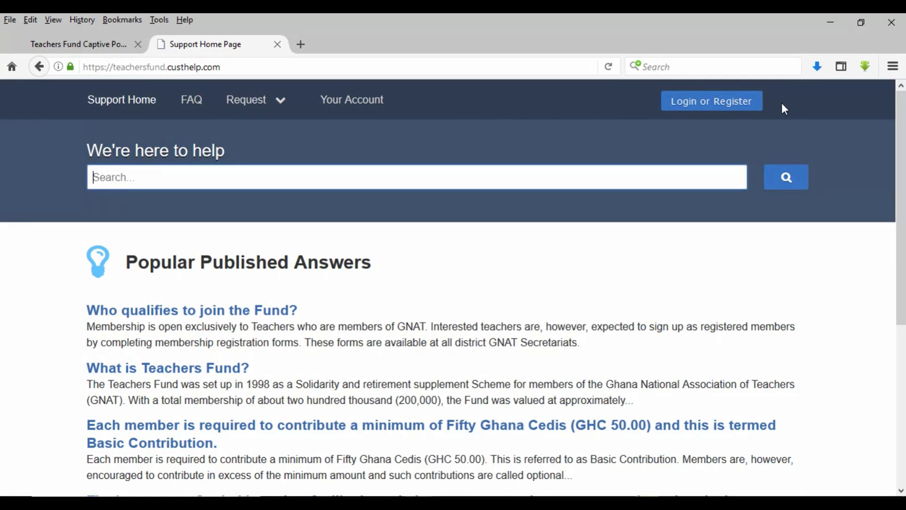
pyautogui.click(748, 107)
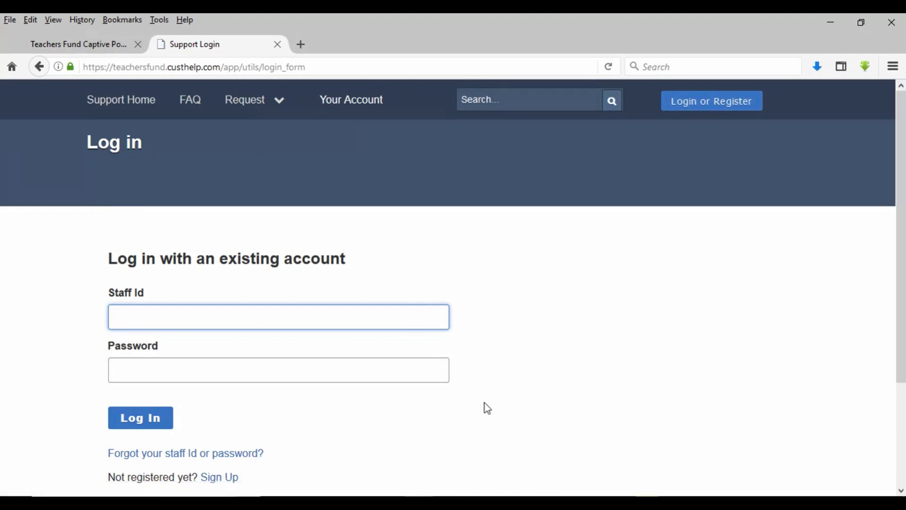
pyautogui.moveTo(901, 311); pyautogui.dragTo(901, 454)
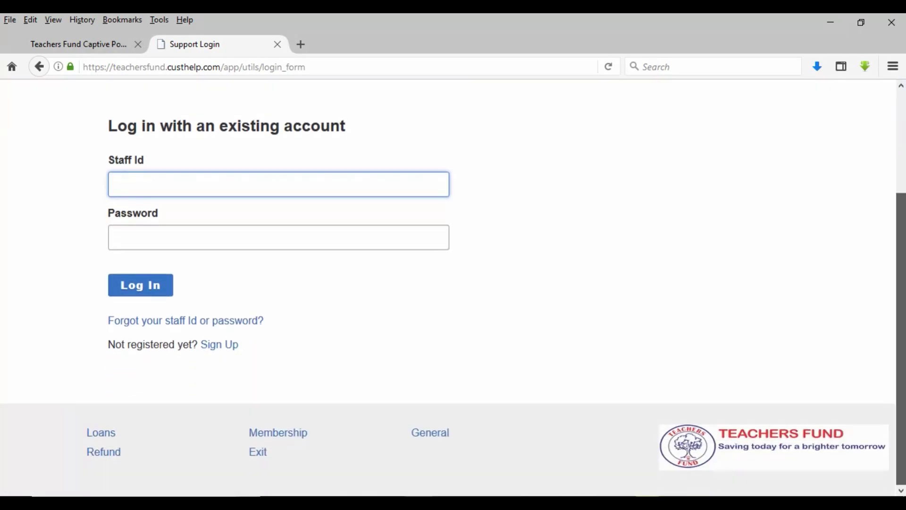
# Step: Begin Sign Up, enter the staff ID, authentication code and mobile number, and validate them
pyautogui.click(230, 344)
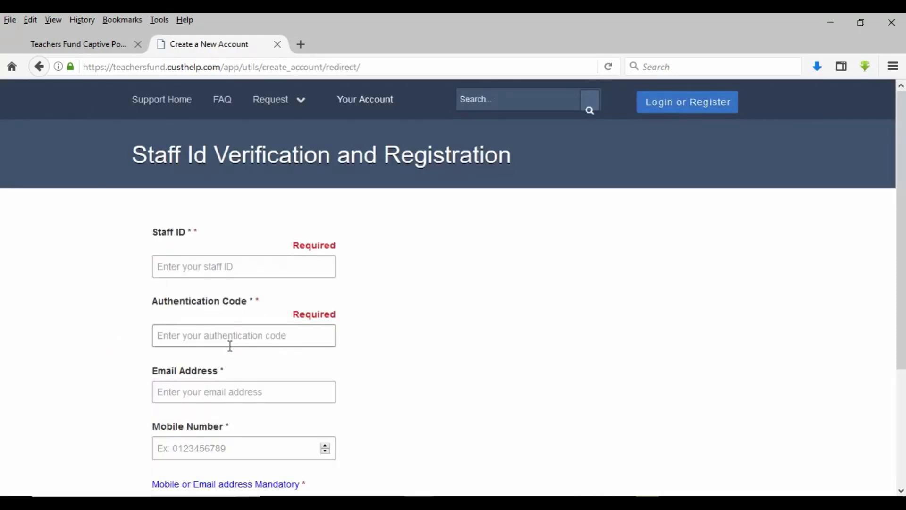
pyautogui.click(230, 277)
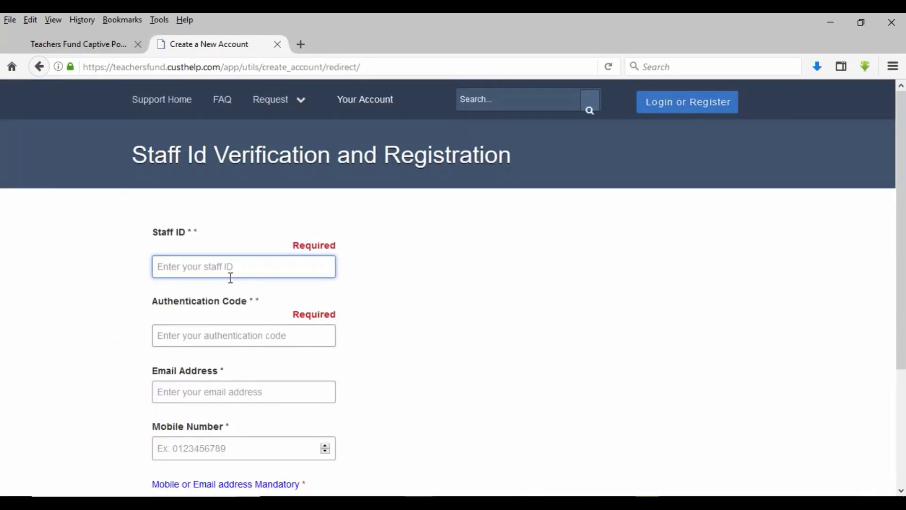
pyautogui.click(189, 335)
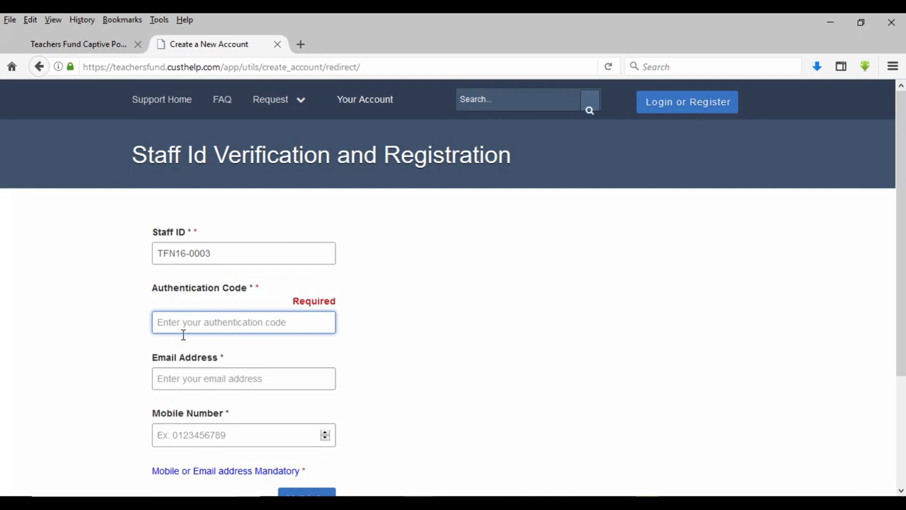
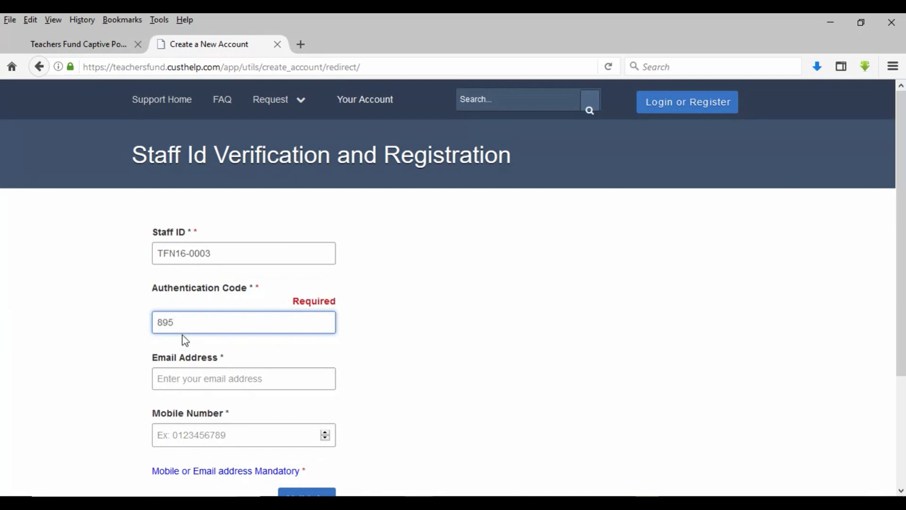
pyautogui.click(184, 378)
pyautogui.click(184, 422)
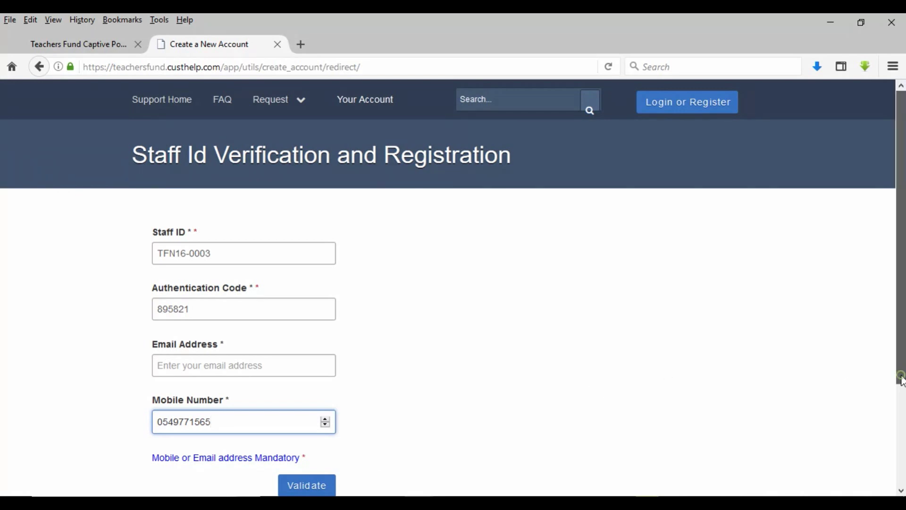
pyautogui.scroll(-1, 496, 320)
pyautogui.click(315, 451)
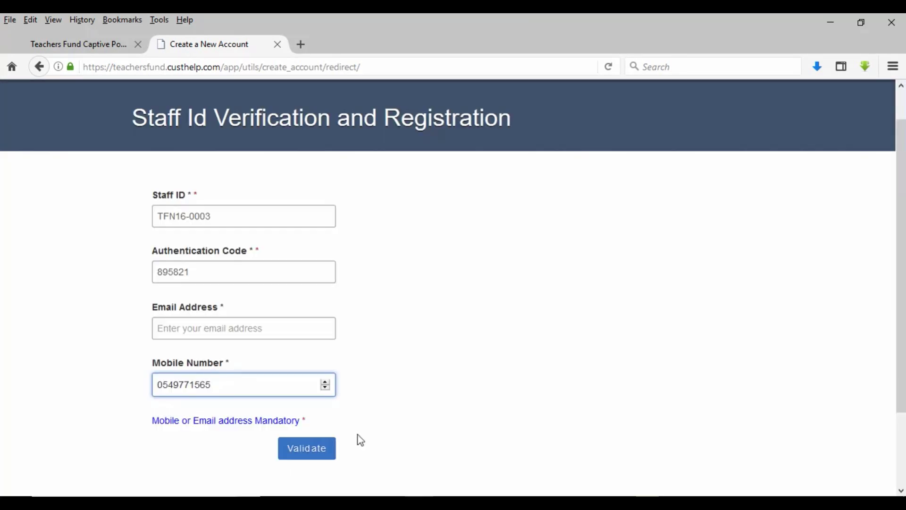
pyautogui.click(315, 451)
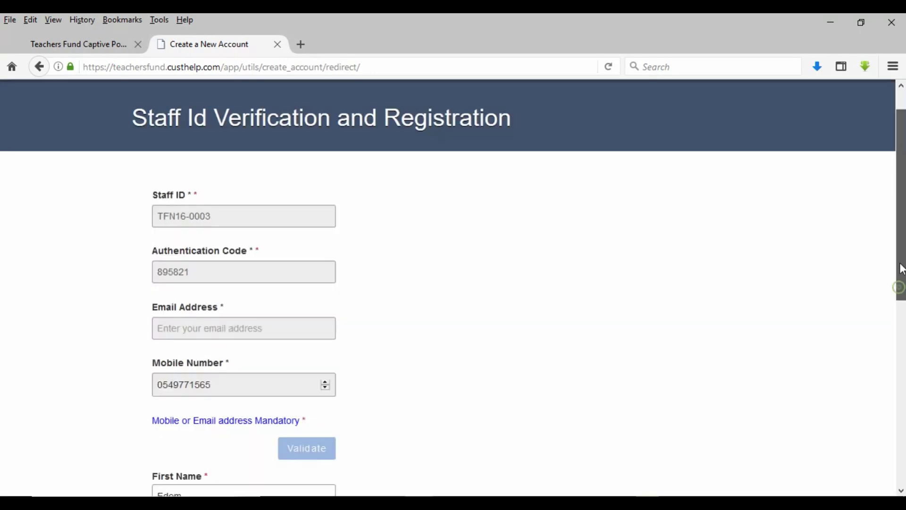
pyautogui.moveTo(900, 292); pyautogui.dragTo(900, 340)
pyautogui.moveTo(901, 270); pyautogui.dragTo(900, 305)
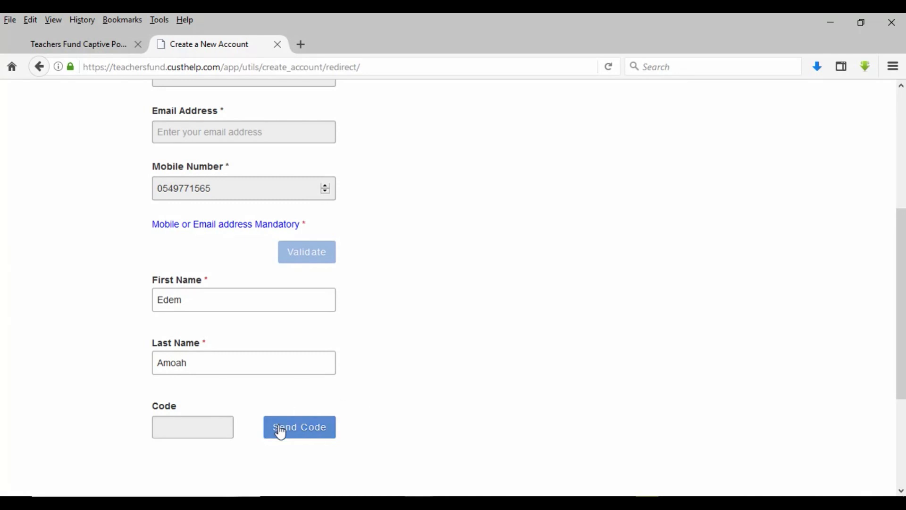
# Step: Request the one-time code, enter it and have it verified
pyautogui.click(281, 427)
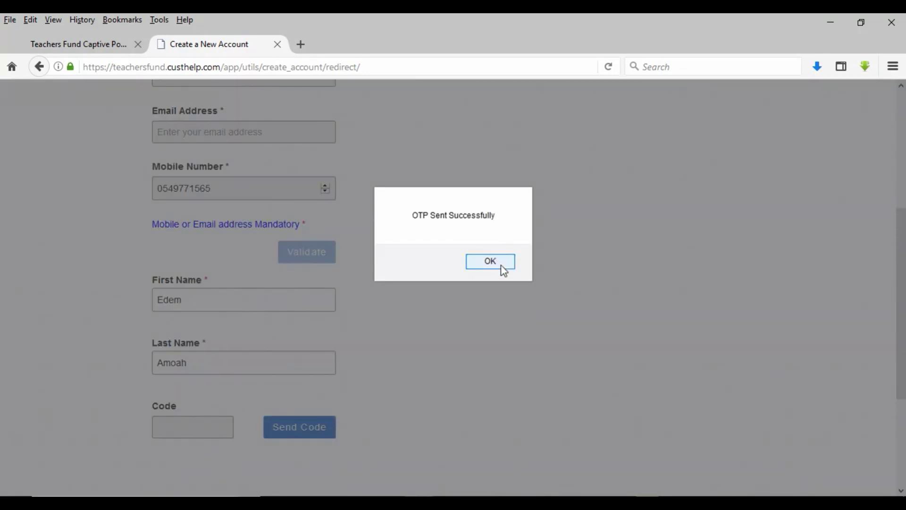
pyautogui.click(501, 265)
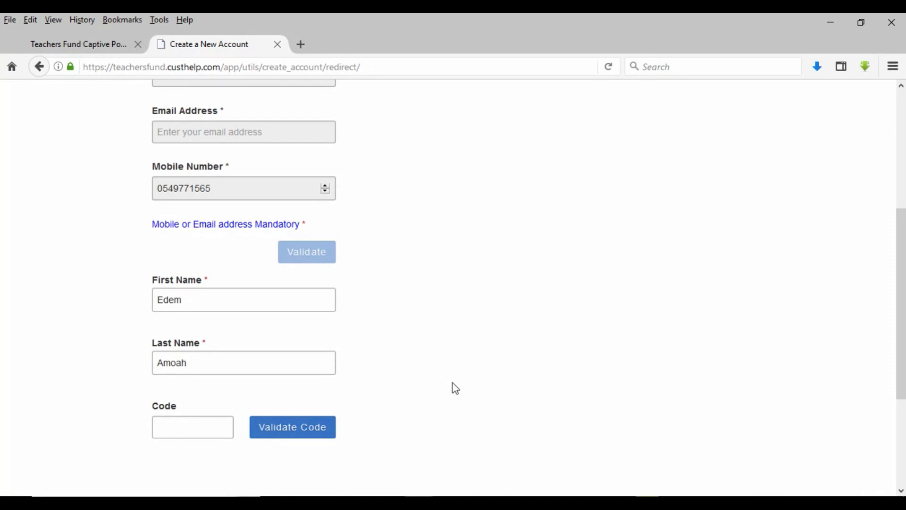
pyautogui.click(179, 426)
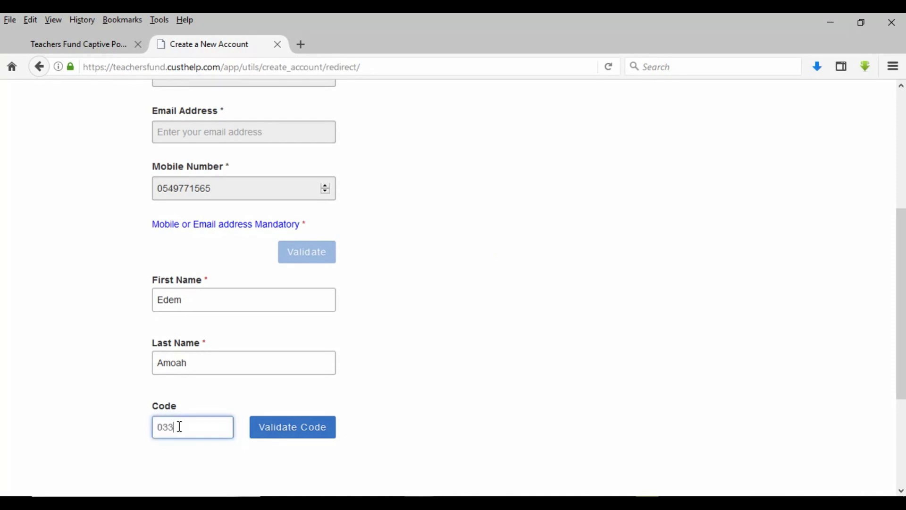
pyautogui.click(281, 427)
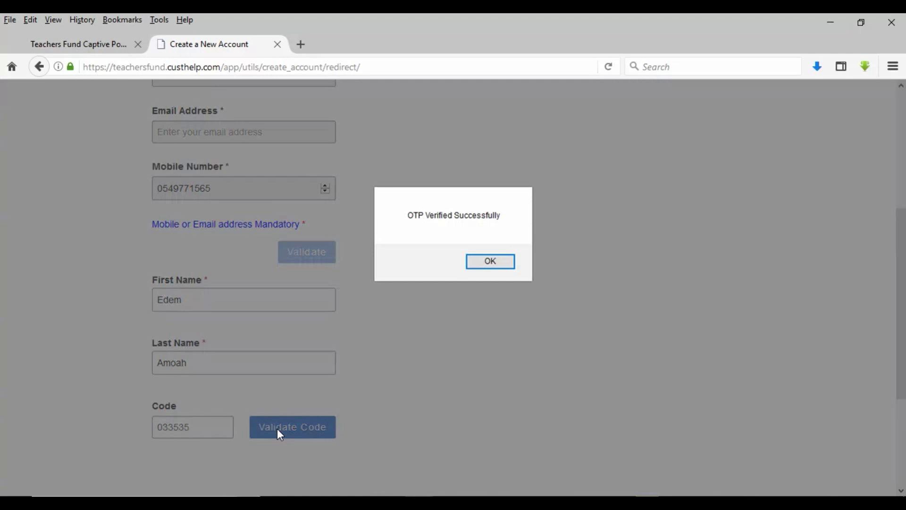
pyautogui.click(496, 262)
pyautogui.scroll(-2, 453, 284)
# Step: Set and confirm the new password, then submit the registration
pyautogui.click(206, 372)
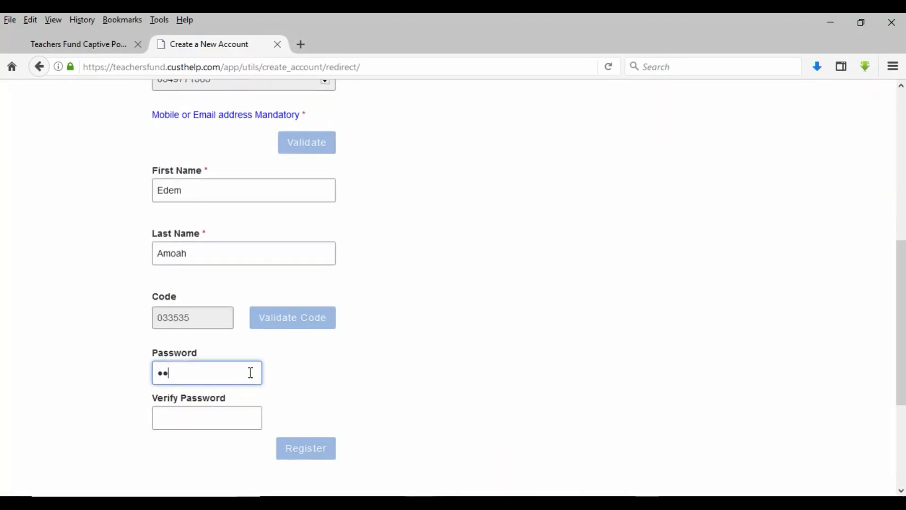
pyautogui.press('Tab')
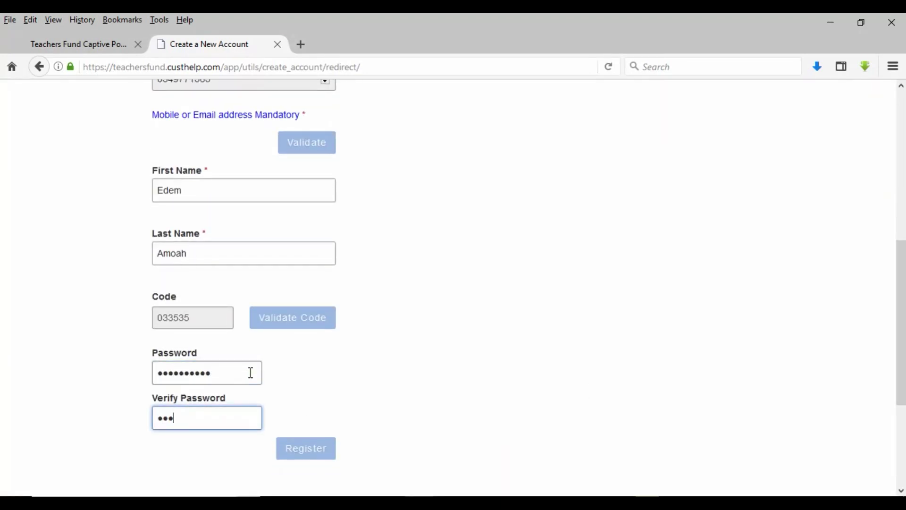
pyautogui.click(303, 448)
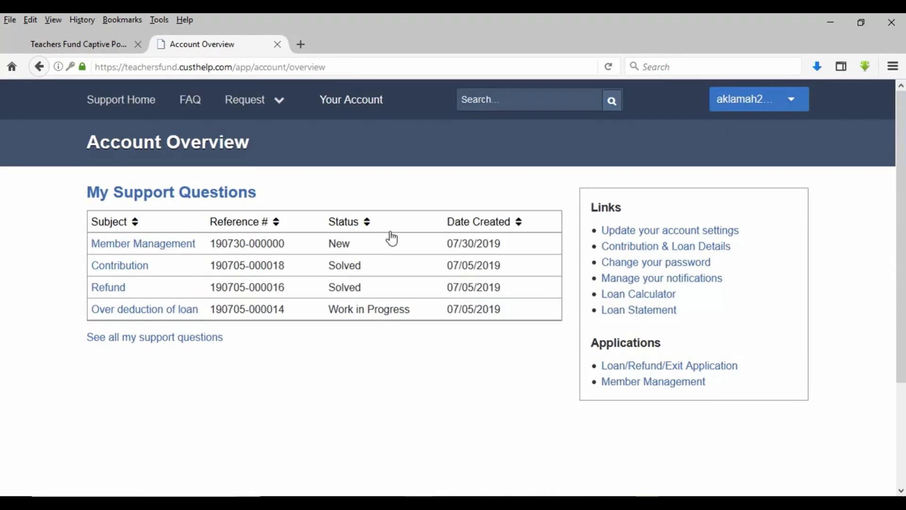
# Step: Go to Contribution & Loan Details from the Account Overview Links box
pyautogui.click(649, 250)
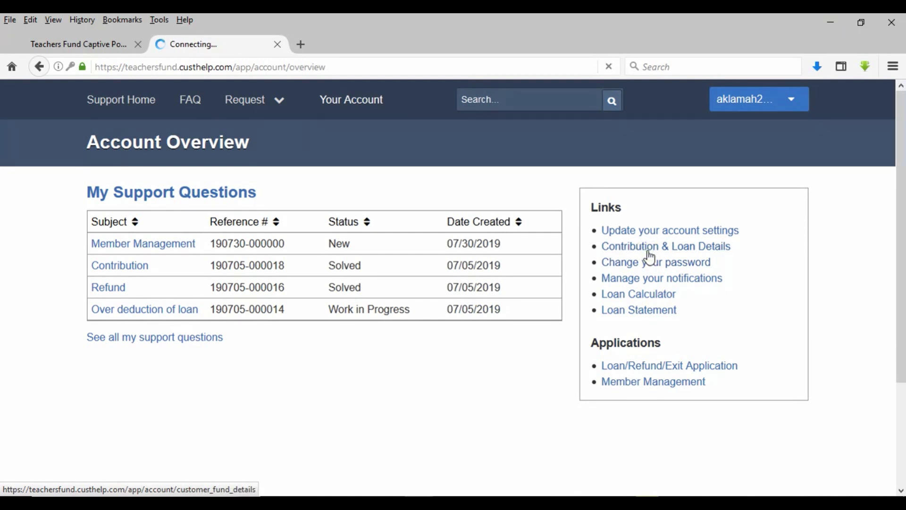